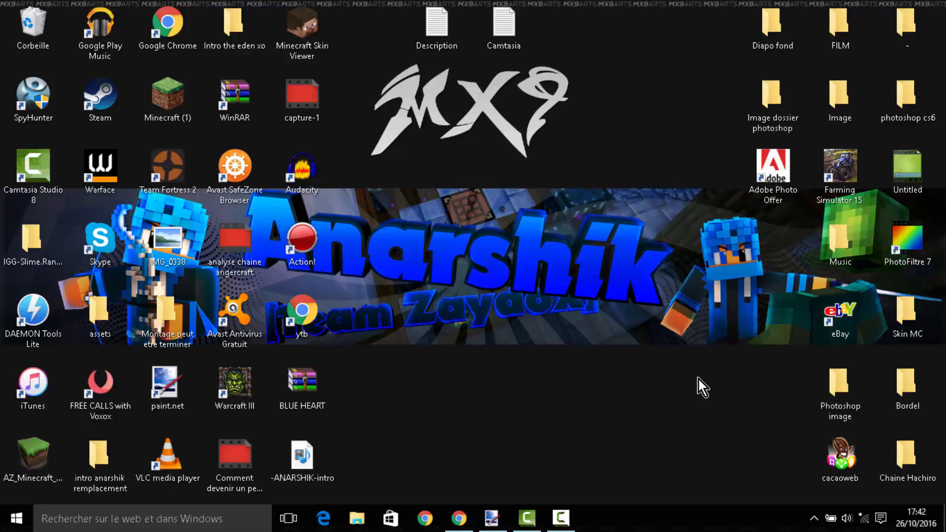
left_click(490, 516)
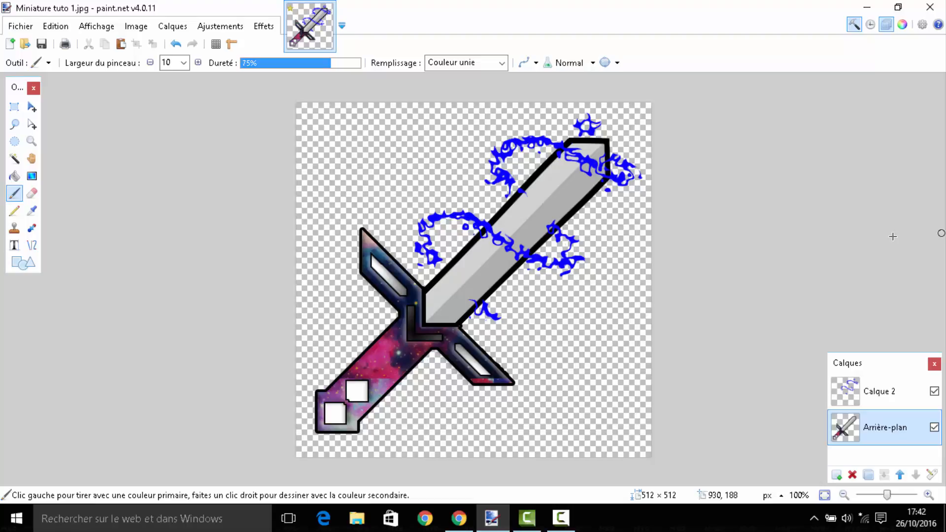
left_click(867, 7)
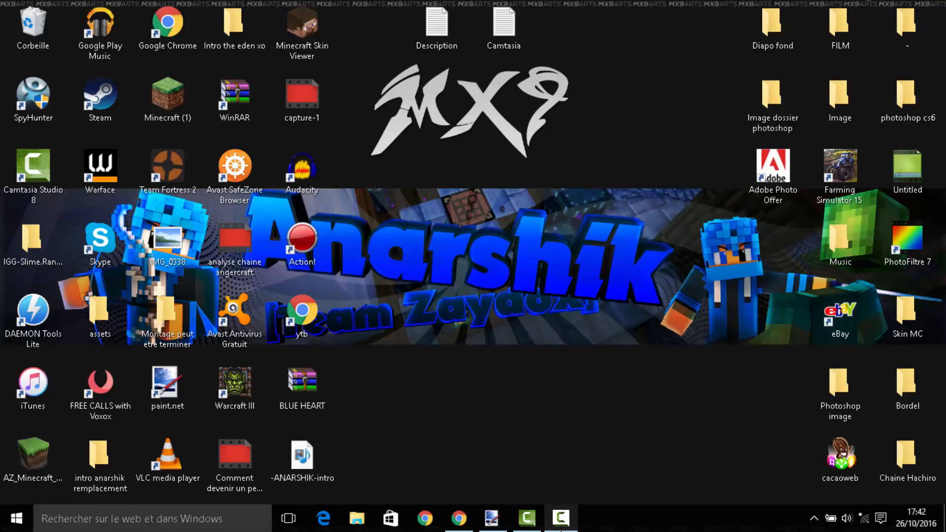
mouse_move(561, 530)
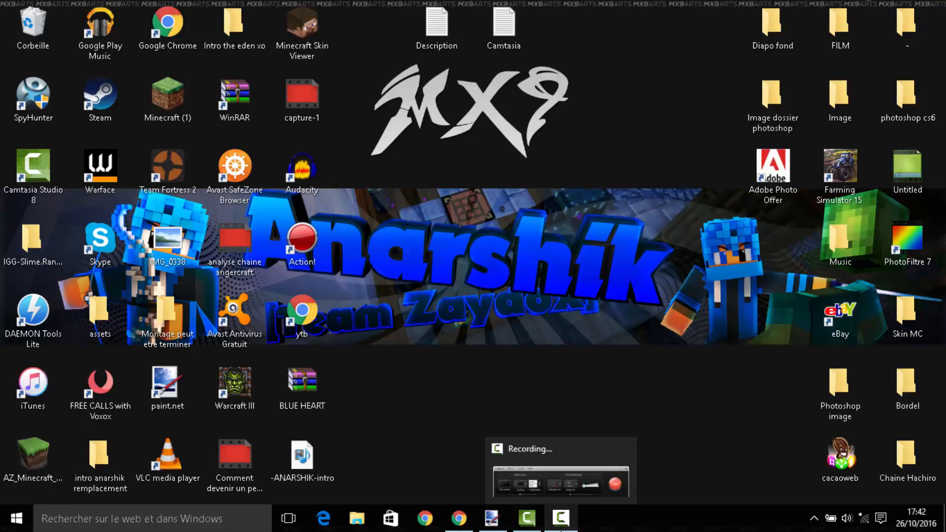
Switch to Chrome to view the Paint.NET download page on Clubic, and minimize the browser.
left_click(467, 530)
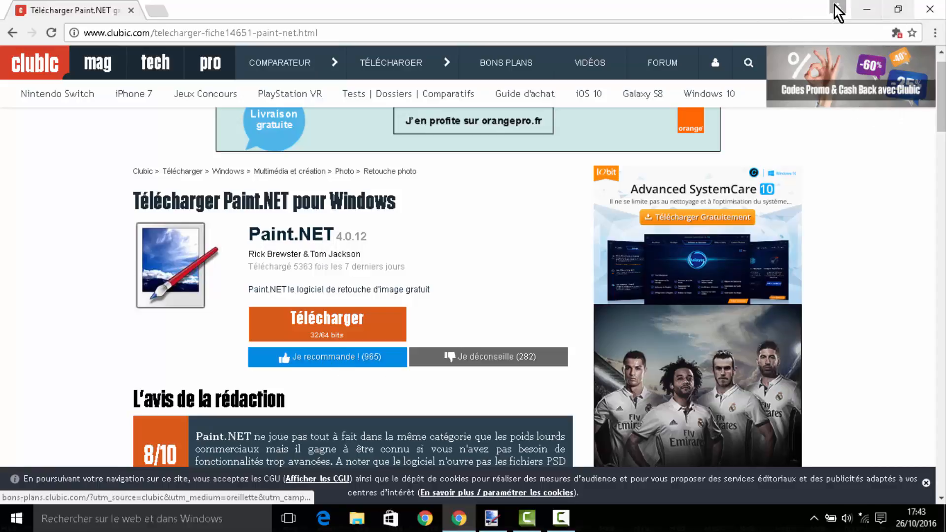
left_click(865, 8)
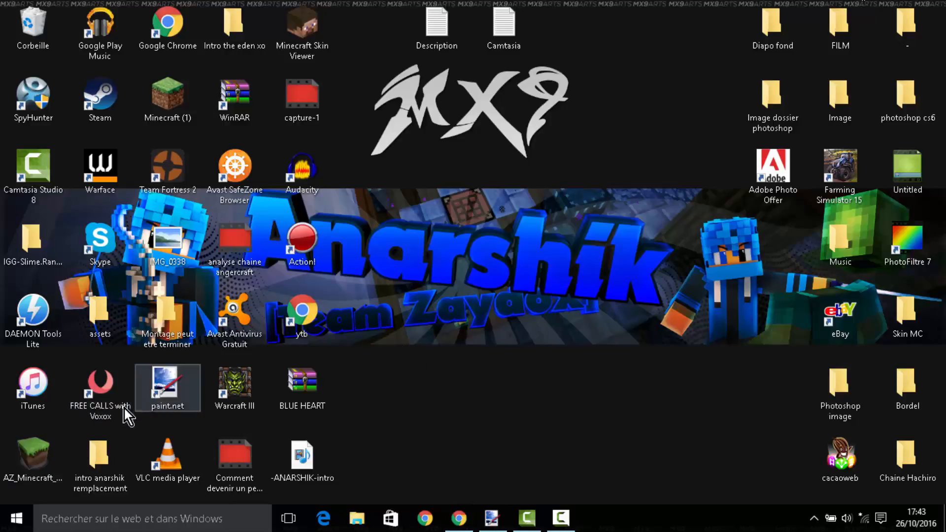
left_click(458, 517)
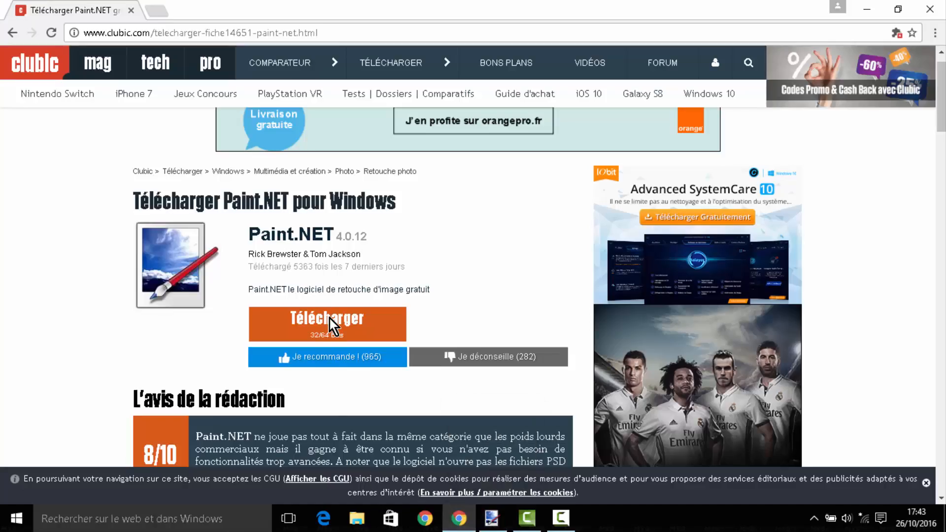
left_click(870, 10)
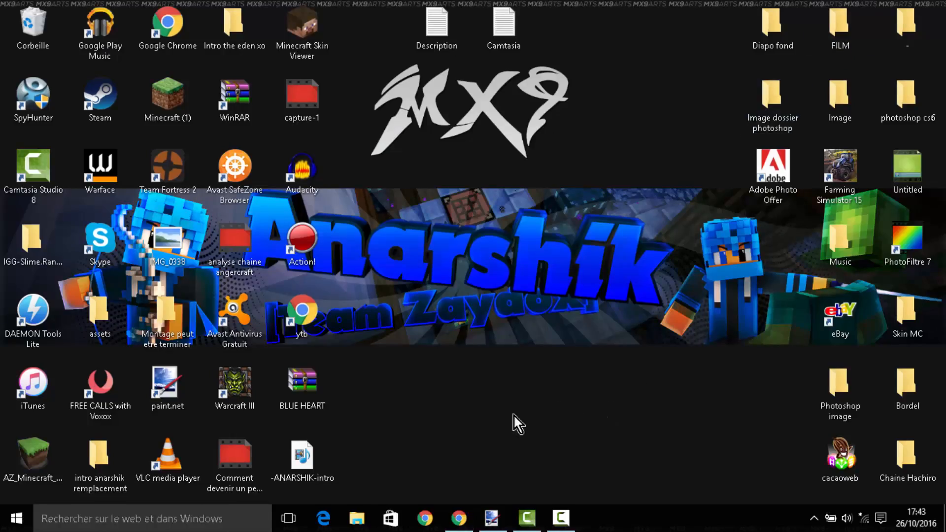
Switch to paint.net with the open sword image.
left_click(491, 517)
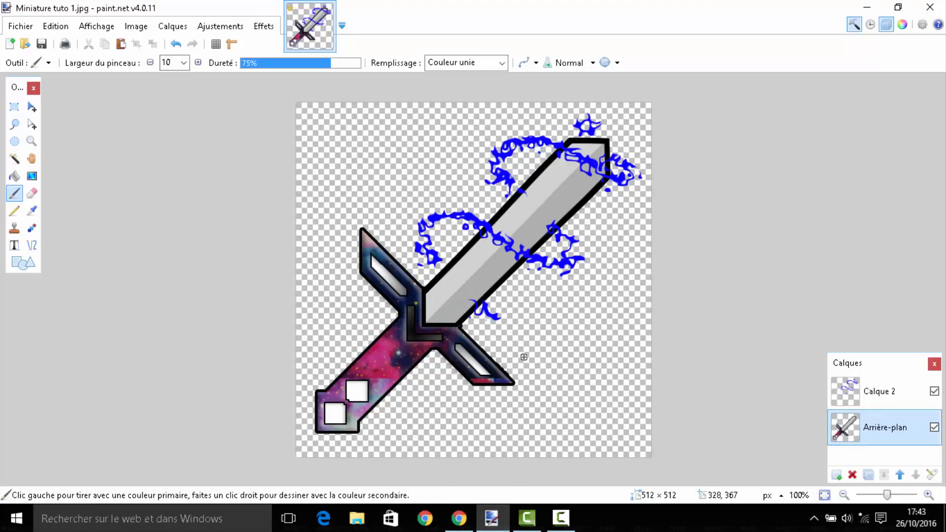
left_click(866, 7)
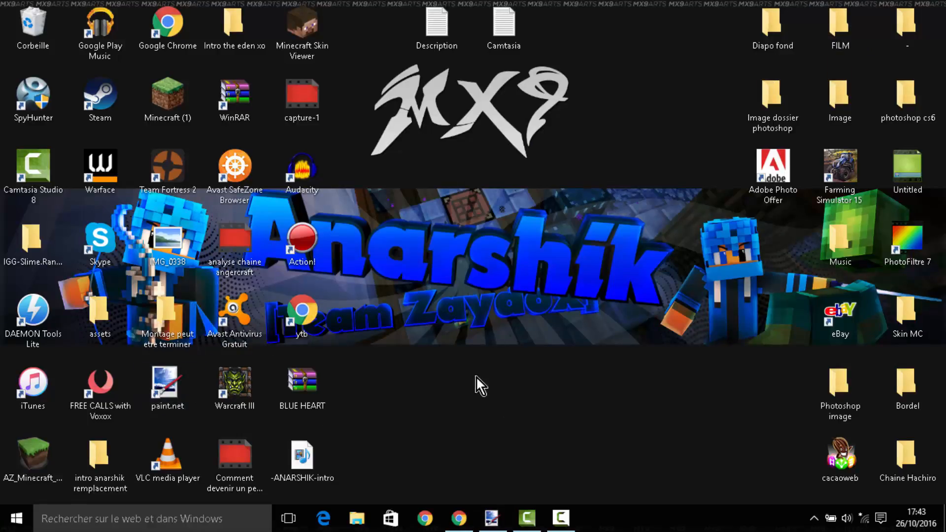
left_click(491, 518)
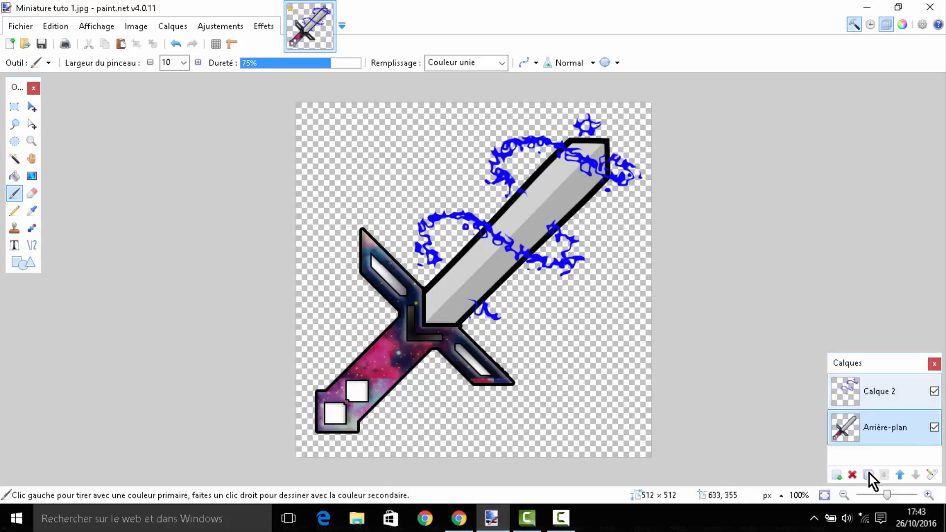
Delete the layer Calque 2 with the blue effect, and undo all earlier edits back to the plain sword.
left_click(879, 391)
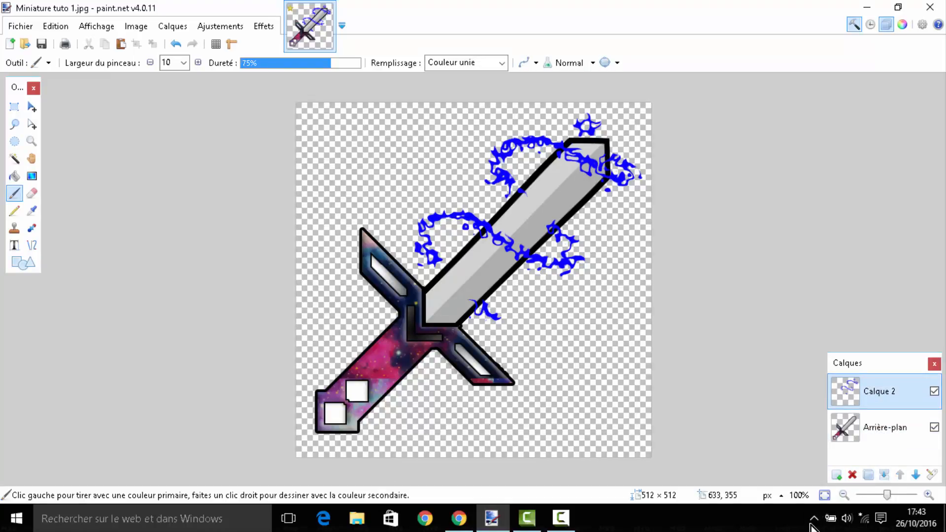
left_click(854, 474)
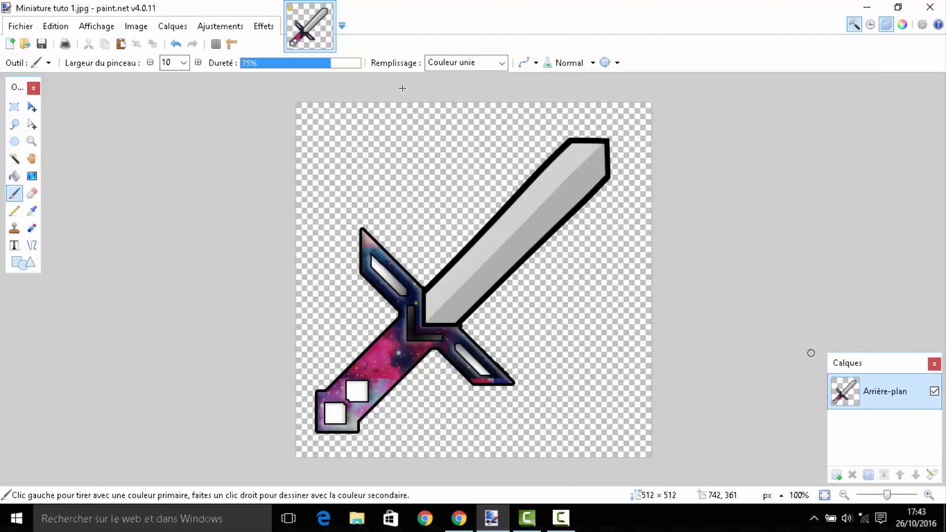
left_click(178, 43)
left_click(179, 43)
left_click(178, 42)
left_click(179, 43)
left_click(179, 43)
left_click(178, 43)
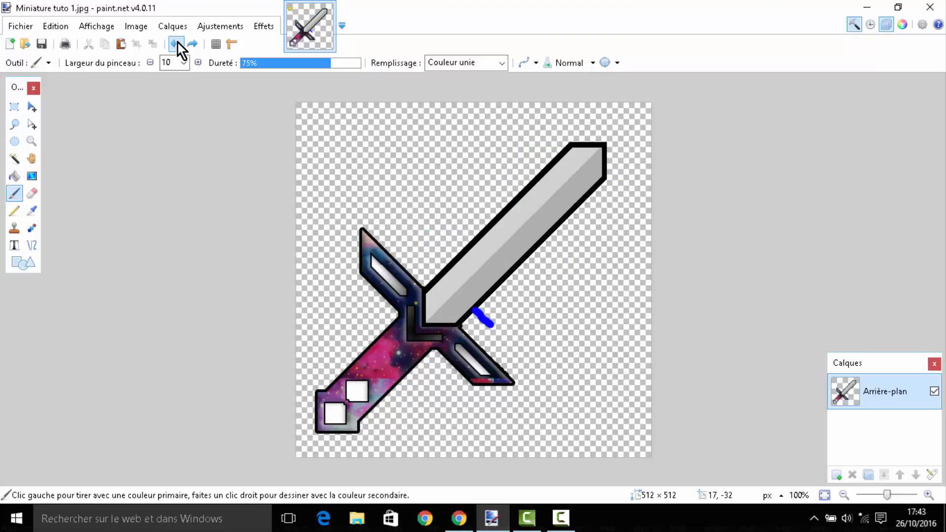
left_click(179, 43)
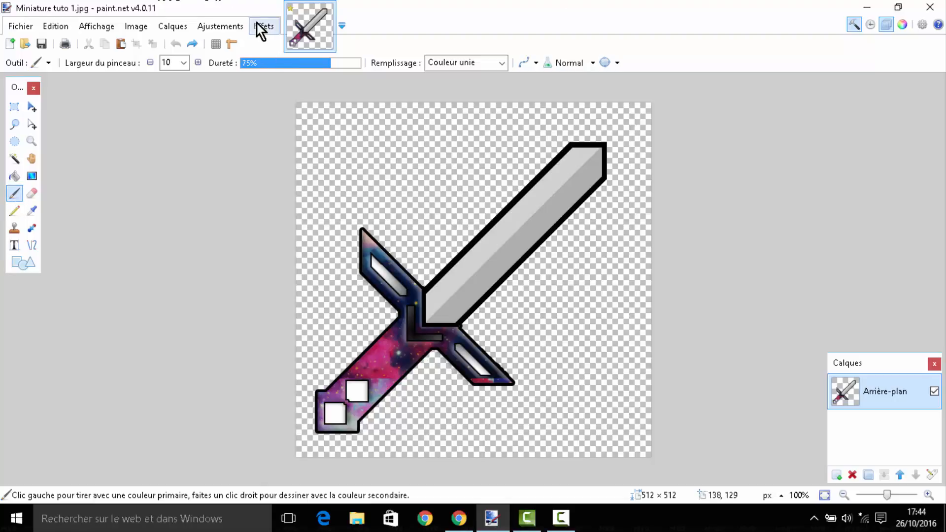
left_click(185, 64)
mouse_move(200, 123)
left_mouse_down()
mouse_move(203, 196)
mouse_move(214, 98)
left_mouse_up()
left_click(159, 170)
left_click(186, 63)
mouse_move(202, 125)
left_mouse_down()
mouse_move(207, 106)
mouse_move(212, 126)
left_mouse_up()
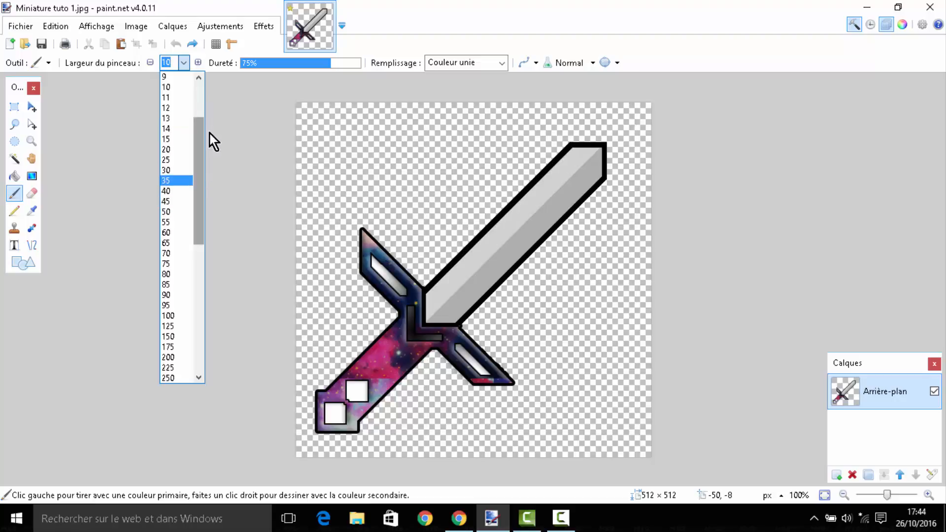
left_click(246, 149)
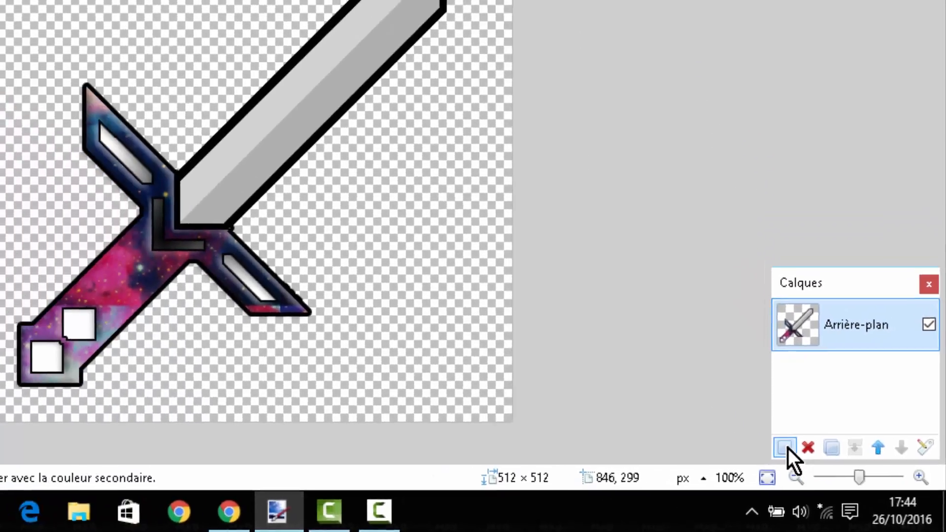
Add a new layer above the sword layer, and paint and undo a trial blue stroke beside the blade.
left_click(745, 427)
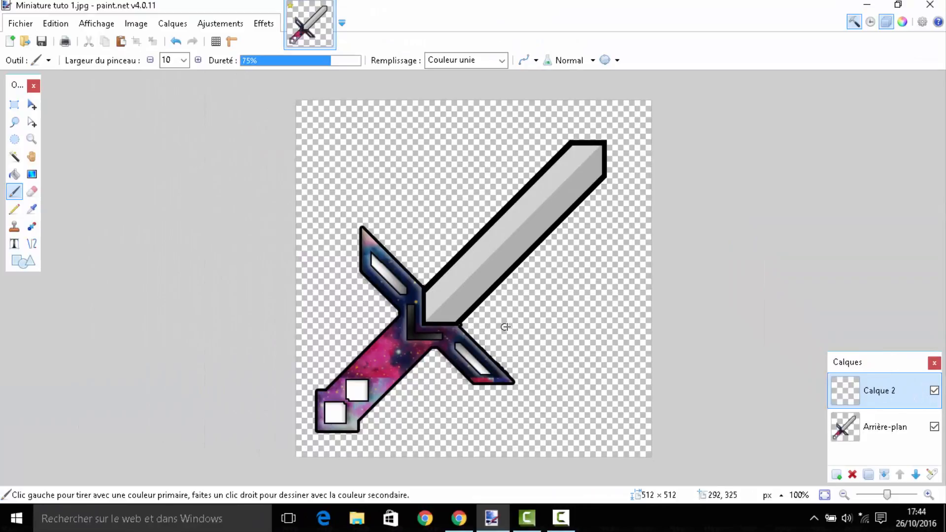
left_click_drag(508, 327, 482, 306)
left_click(175, 41)
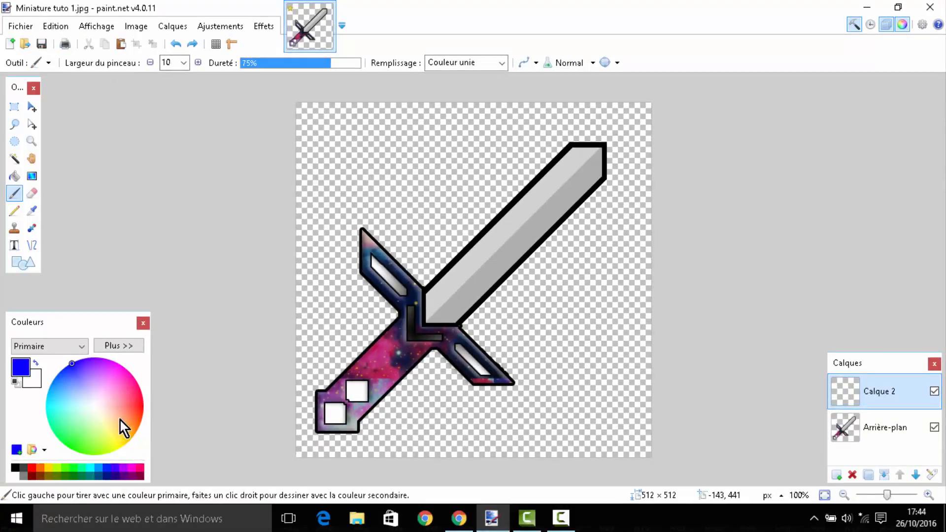
Set the primary colour to orange and paint 10-pixel brush strokes that spiral around the blade up to its tip.
left_click_drag(120, 420, 158, 430)
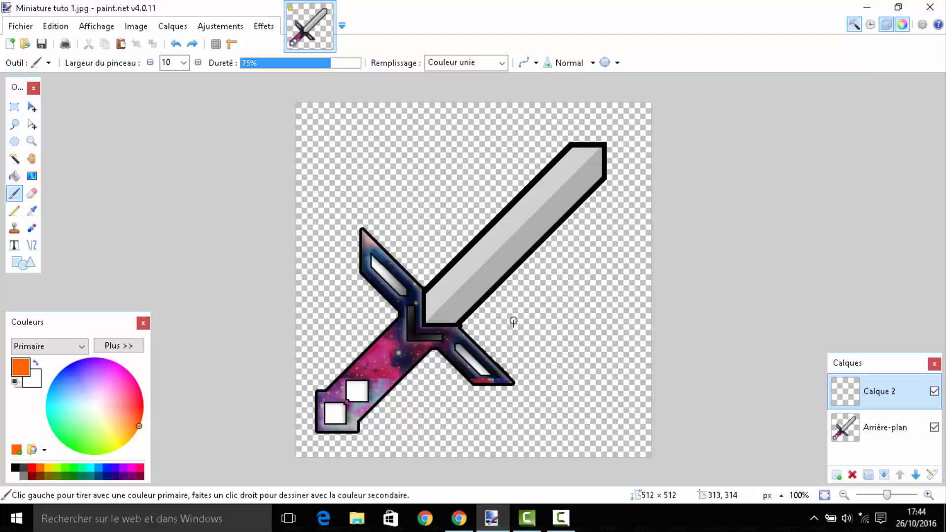
left_click_drag(502, 323, 483, 301)
mouse_move(449, 265)
left_mouse_down()
mouse_move(430, 236)
mouse_move(456, 234)
mouse_move(469, 244)
left_mouse_up()
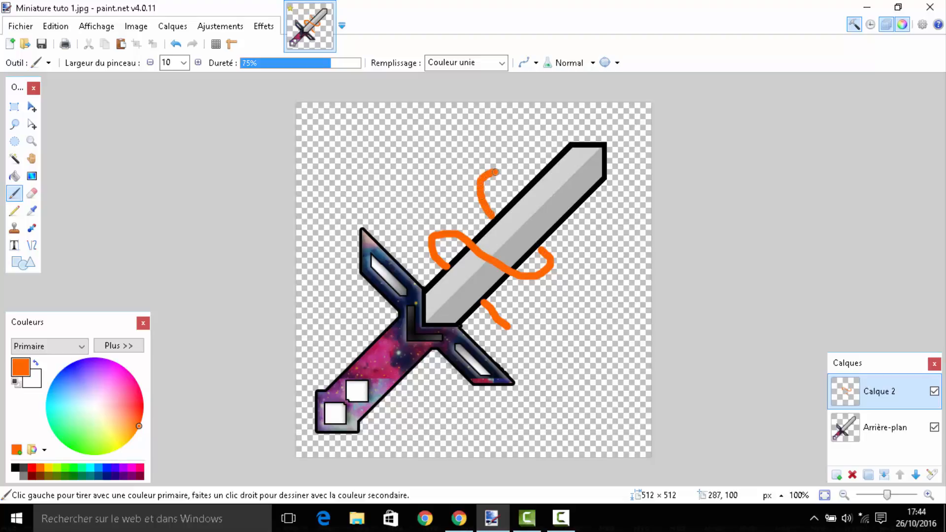
left_click_drag(495, 172, 559, 185)
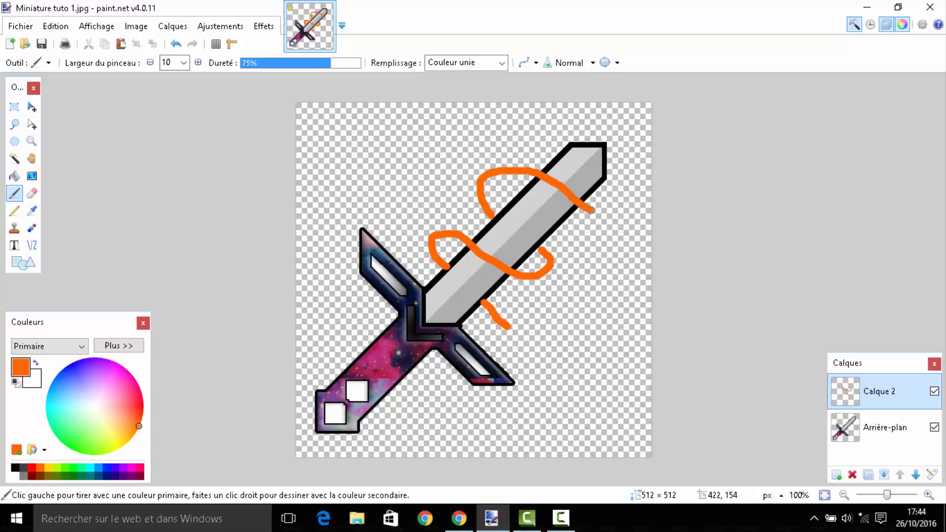
left_click_drag(615, 219, 625, 199)
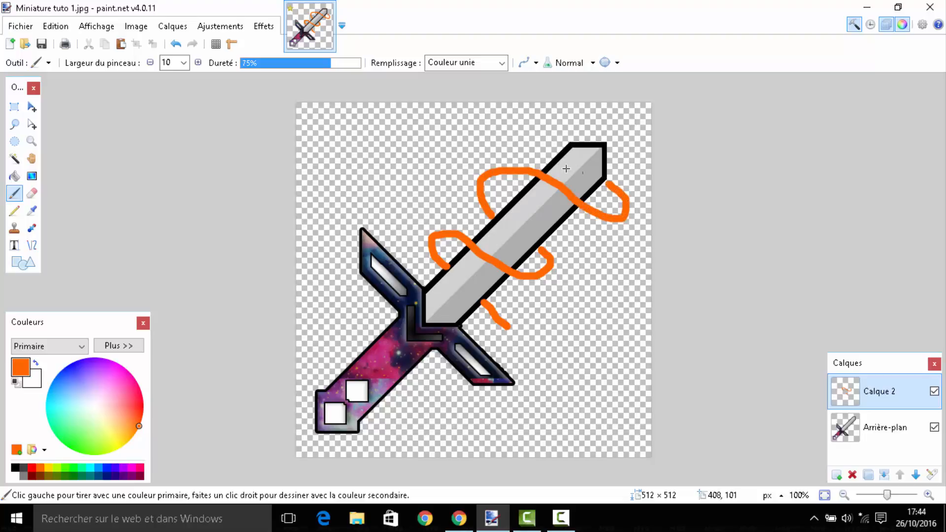
left_click_drag(555, 137, 571, 131)
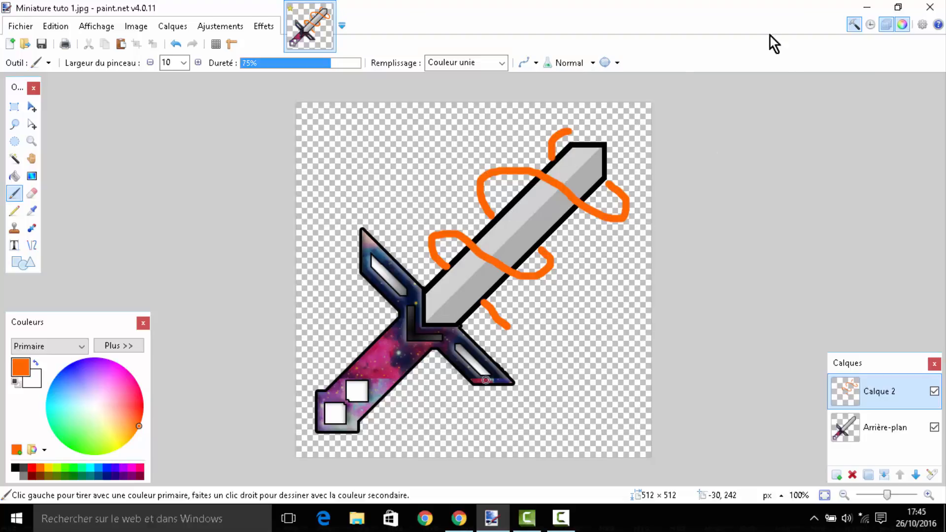
Apply the Cabossage distortion effect to the layer of orange strokes with Échelle set to 26,68.
left_click(268, 28)
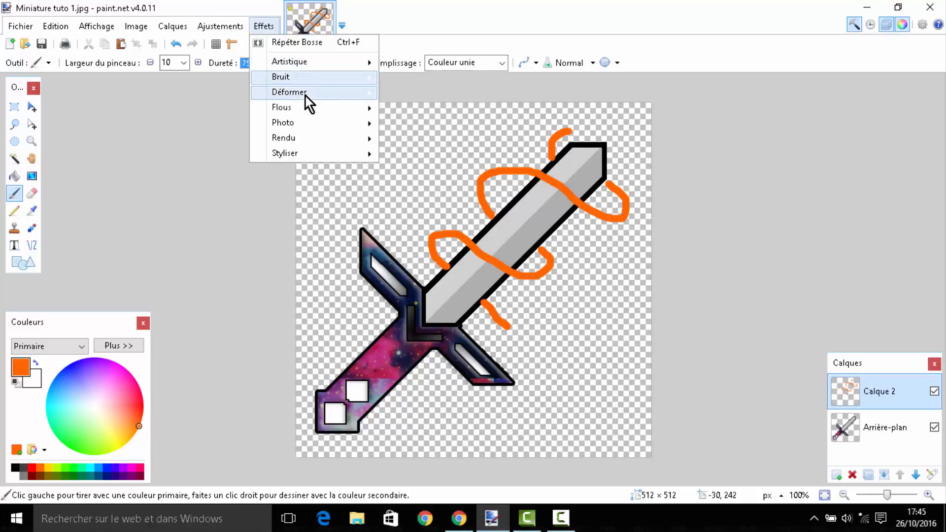
mouse_move(305, 96)
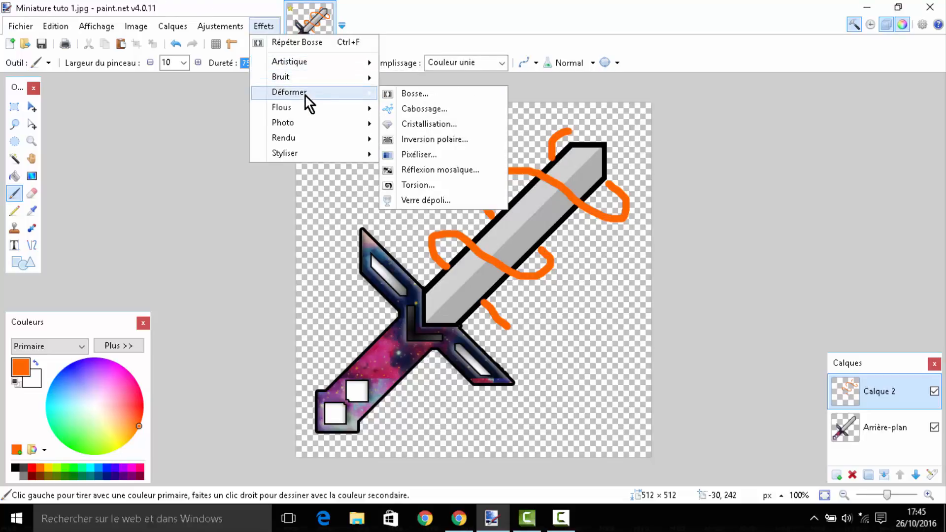
left_click(421, 109)
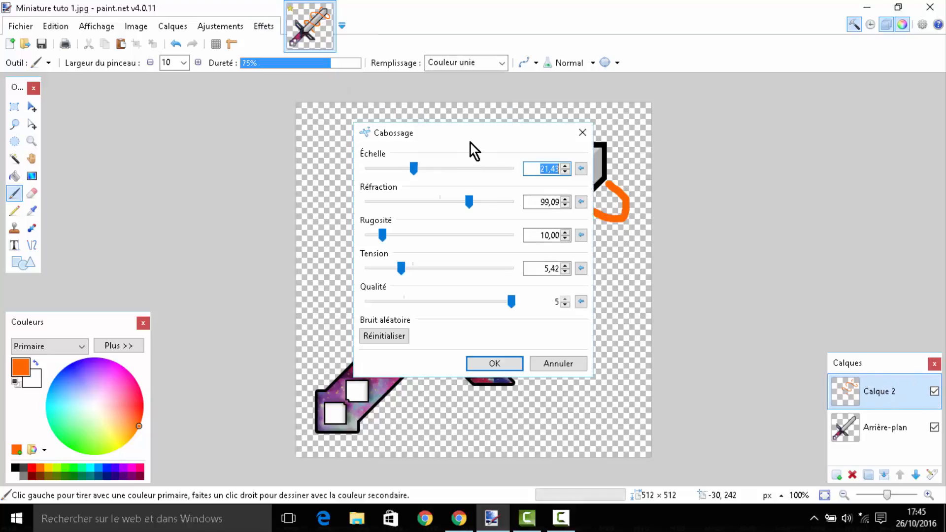
left_click_drag(471, 144, 808, 120)
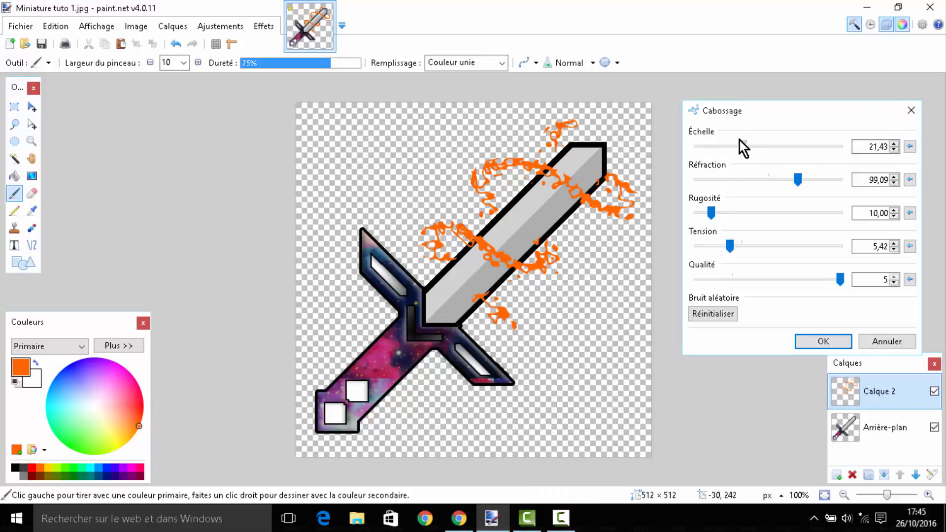
left_click_drag(739, 141, 749, 144)
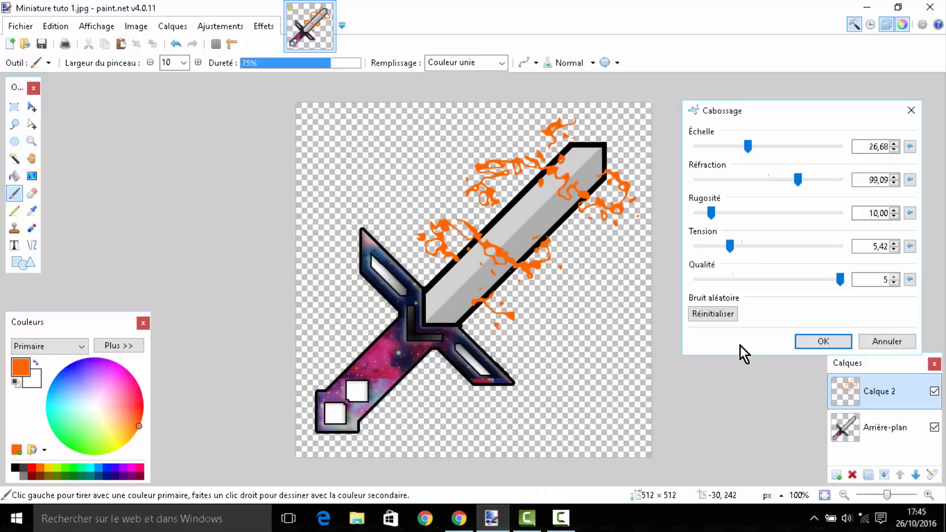
left_click(836, 346)
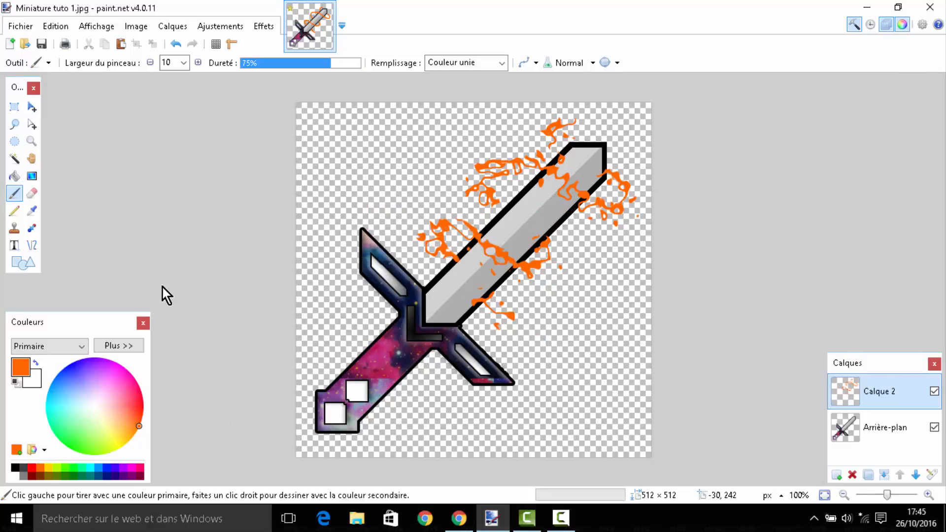
Sample the current layer over the sword's handle with the Color Picker for both the primary and secondary colours.
left_click(33, 212)
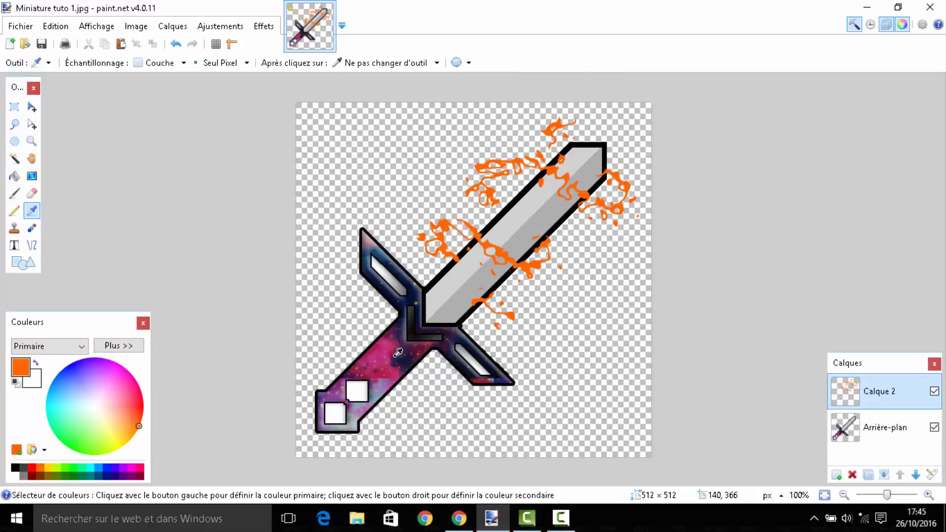
left_click(380, 352)
right_click(381, 350)
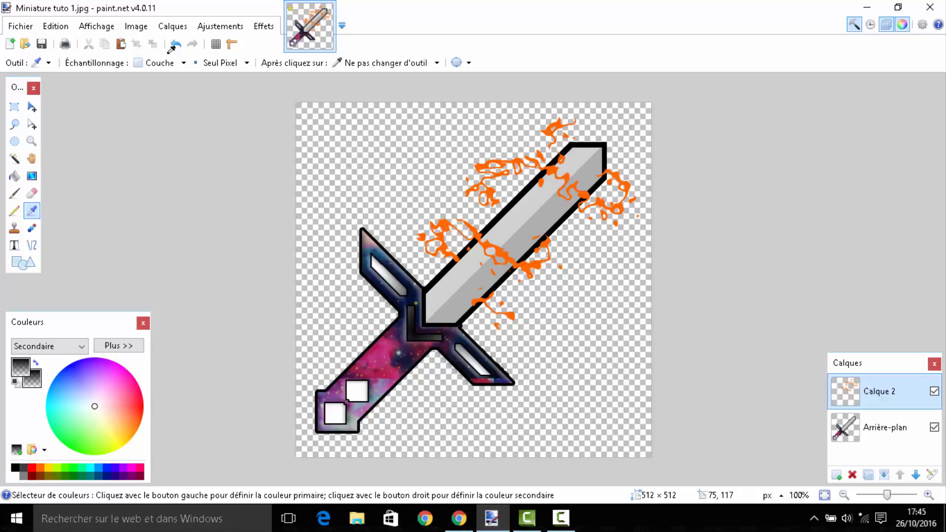
Return to the Paintbrush tool and make the primary colour the active one.
left_click(14, 212)
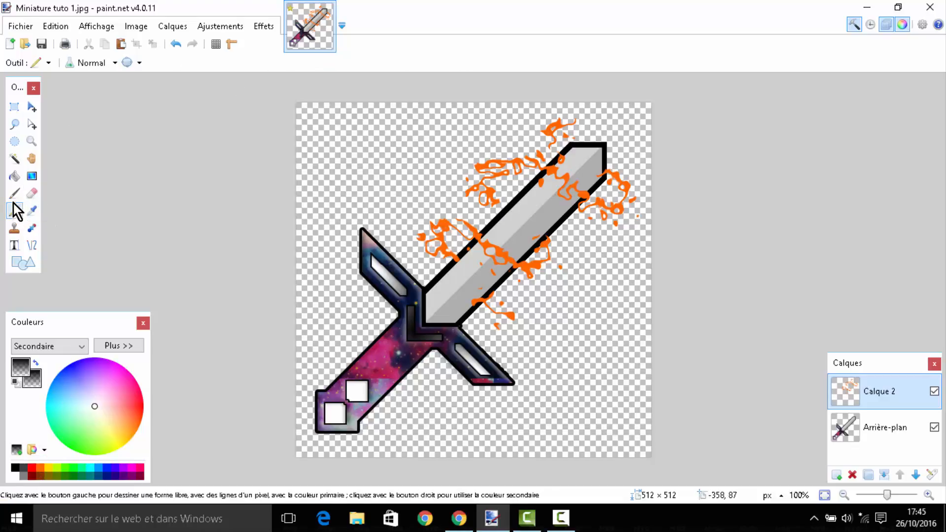
left_click(31, 210)
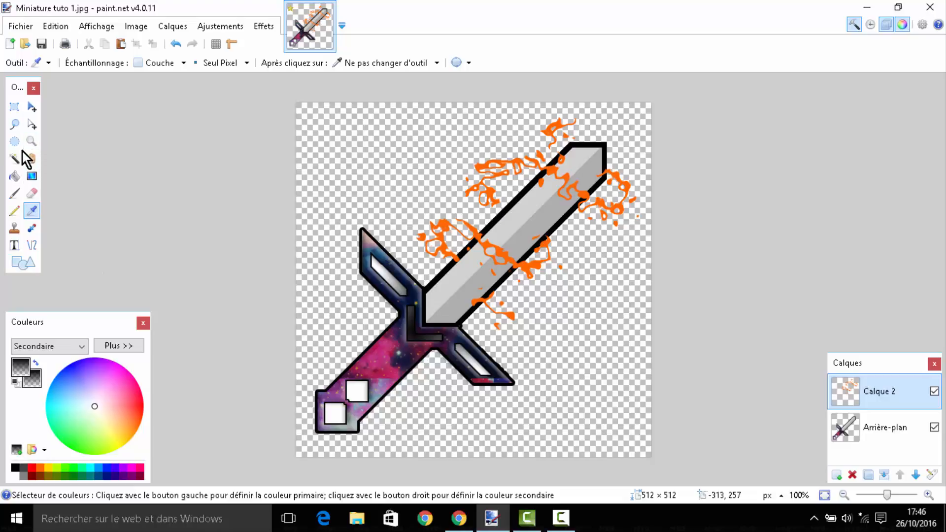
left_click(12, 197)
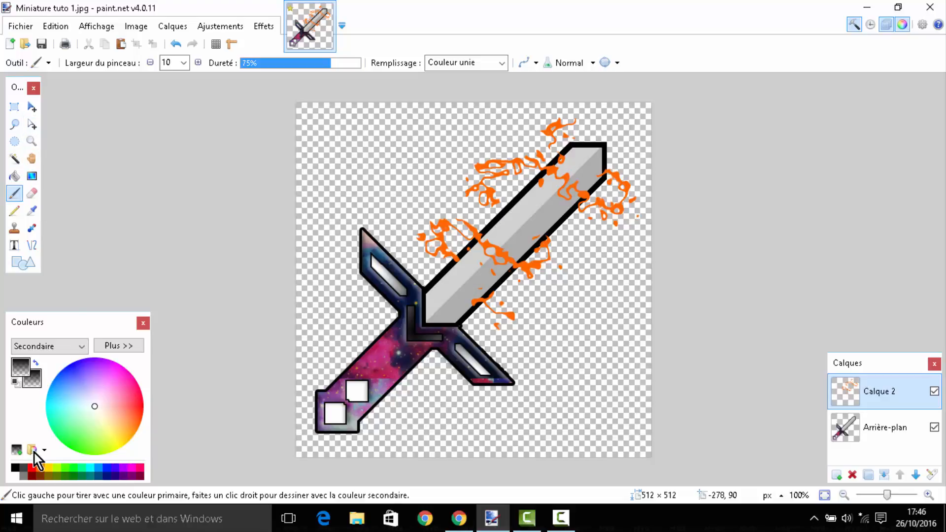
key("c")
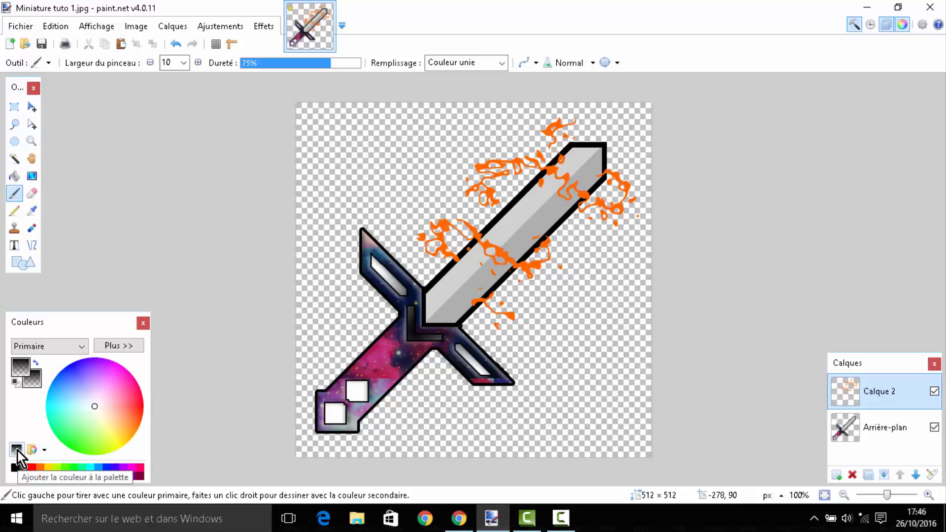
Set the primary colour to a pink like the one on the sword's handle and return to the Paintbrush tool.
left_click(18, 450)
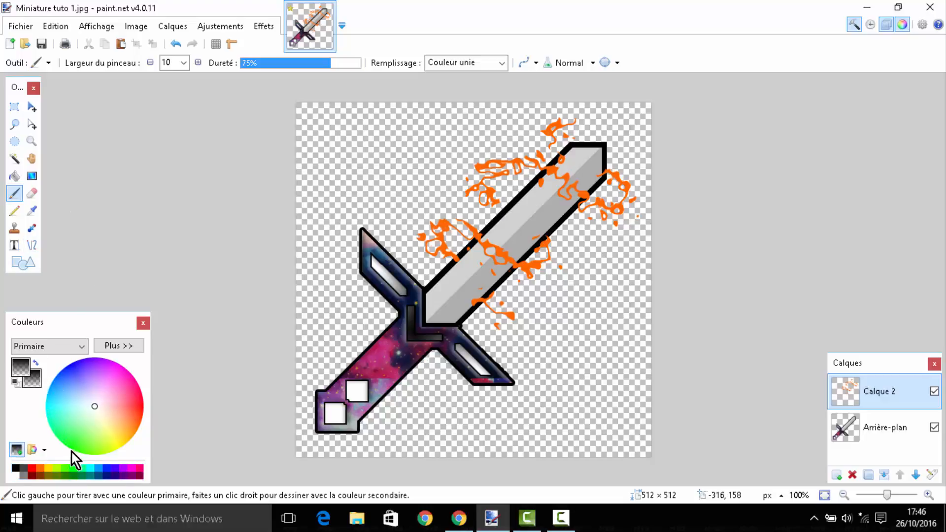
left_click(31, 210)
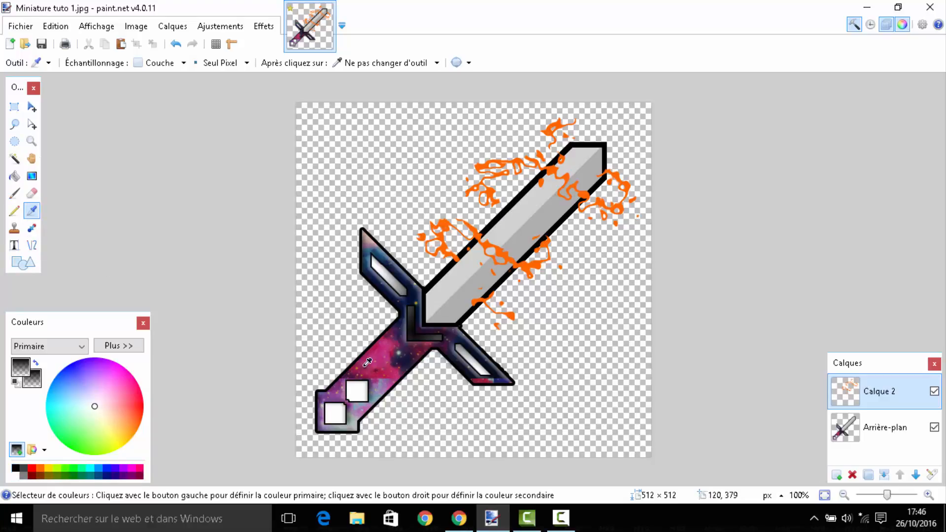
mouse_move(127, 389)
left_mouse_down()
mouse_move(147, 409)
mouse_move(172, 365)
left_mouse_up()
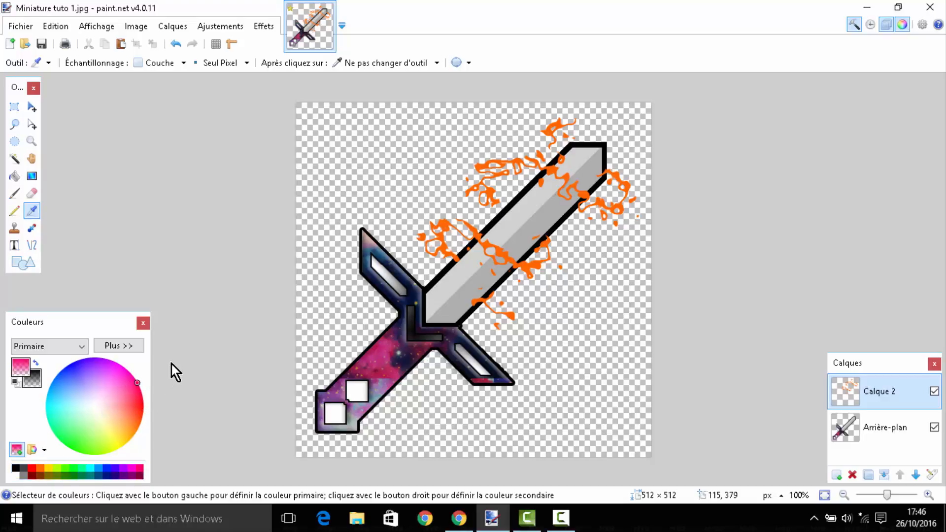
mouse_move(170, 327)
left_mouse_down()
mouse_move(4, 333)
mouse_move(164, 443)
mouse_move(4, 348)
mouse_move(260, 359)
mouse_move(195, 318)
mouse_move(267, 351)
mouse_move(271, 315)
left_mouse_up()
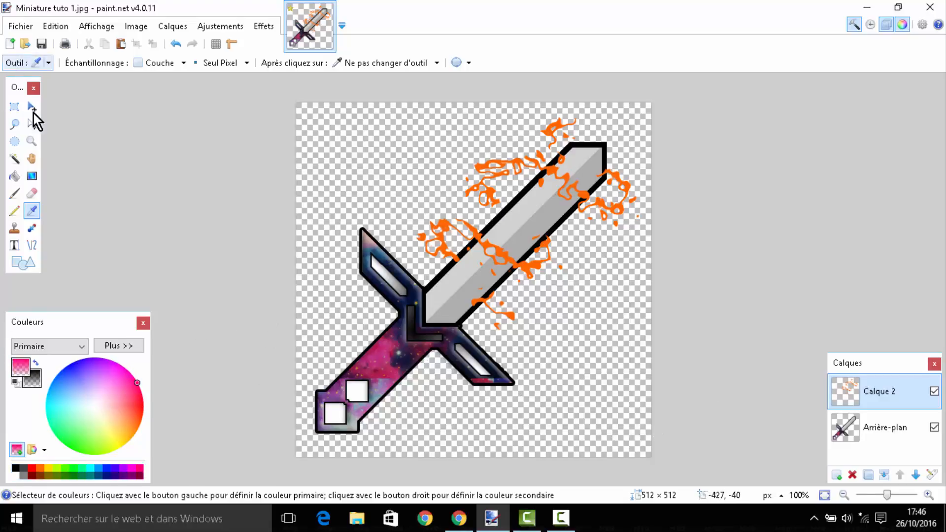
left_click(14, 193)
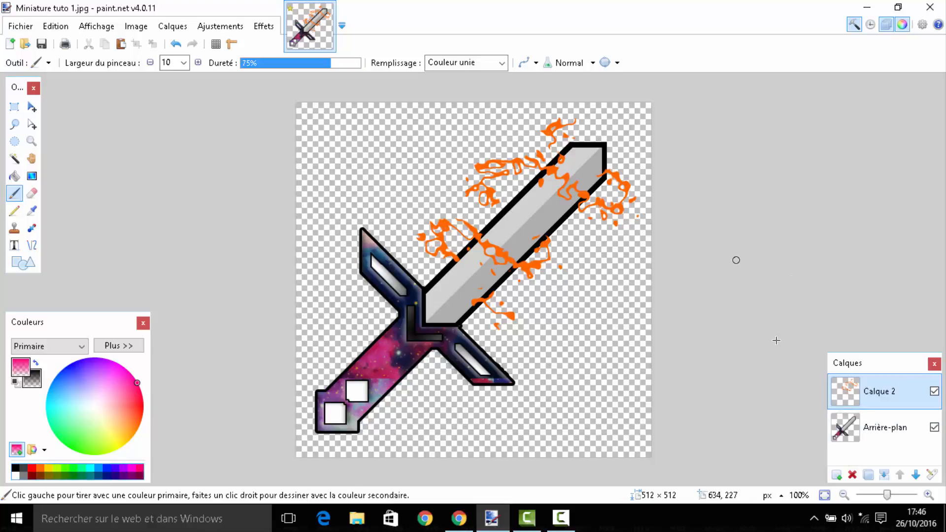
Add a new layer directly above the Arrière-plan layer, then delete that new layer.
left_click(912, 427)
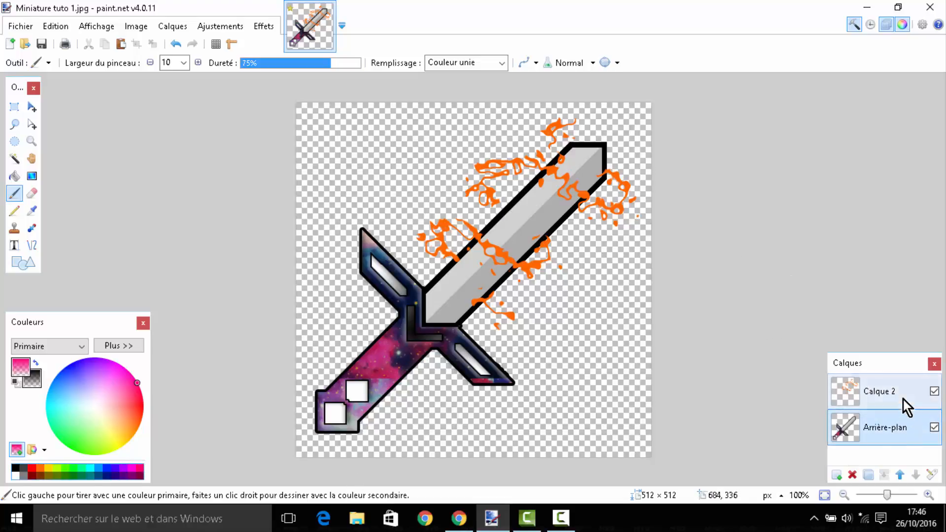
left_click(839, 474)
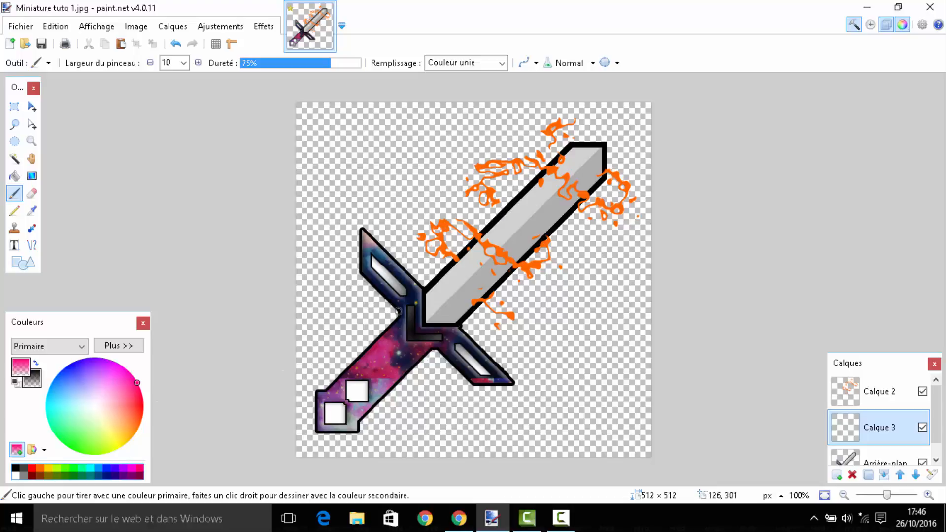
left_click(852, 475)
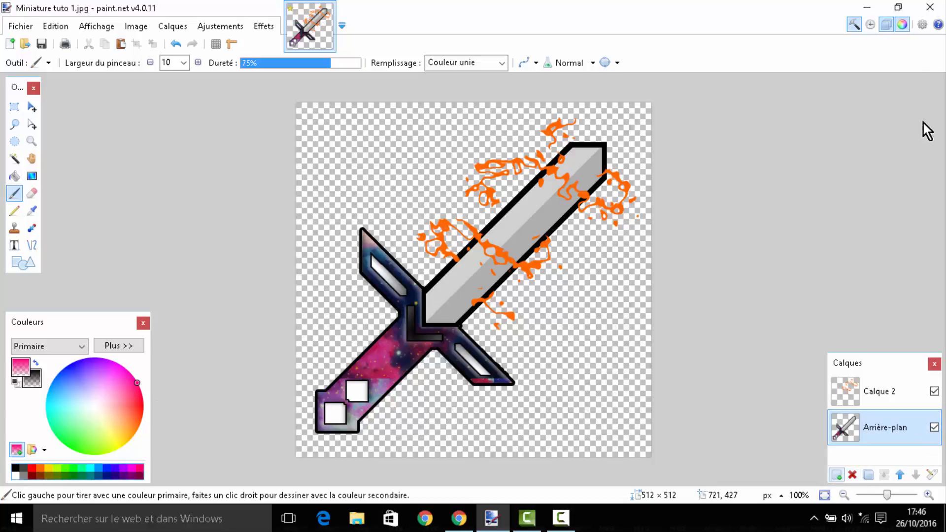
left_click(853, 28)
left_click(853, 29)
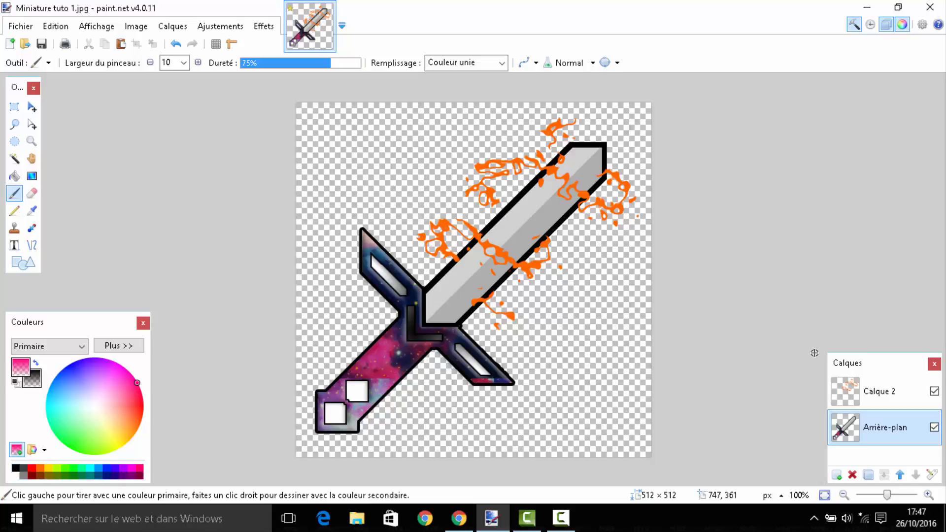
left_click(560, 517)
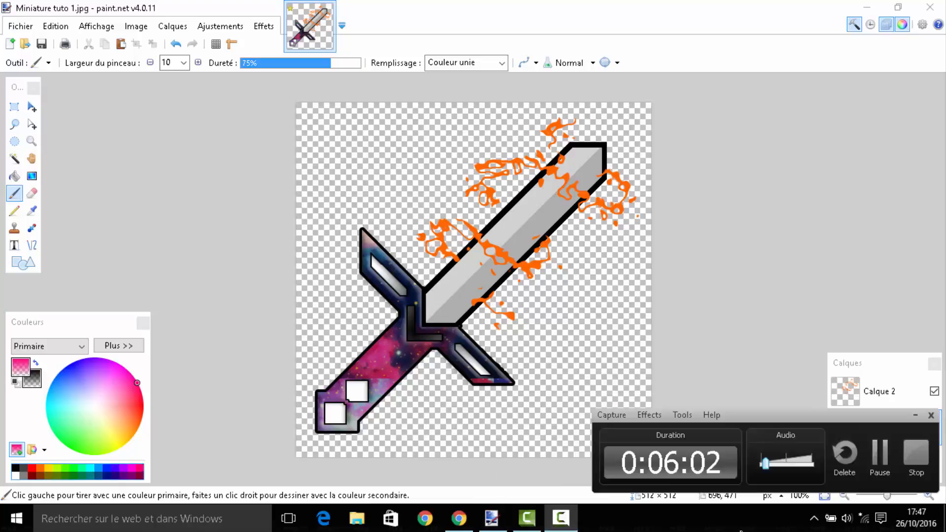